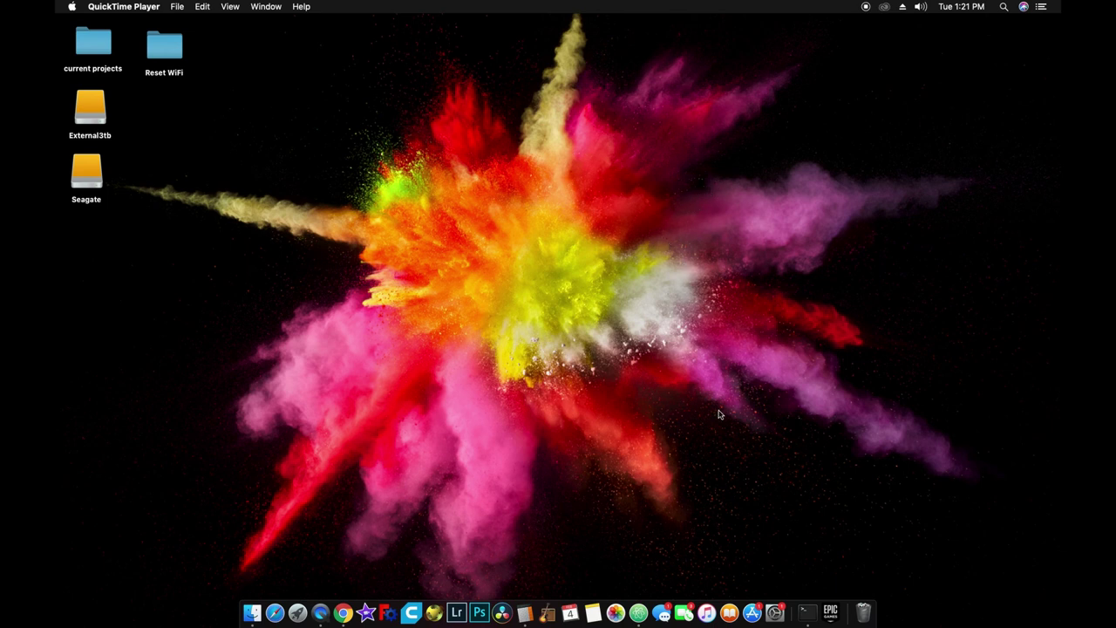
Launch OpenSCAD and start a new blank Untitled.scad design.
{"action": "left_click", "coordinate": [434, 601]}
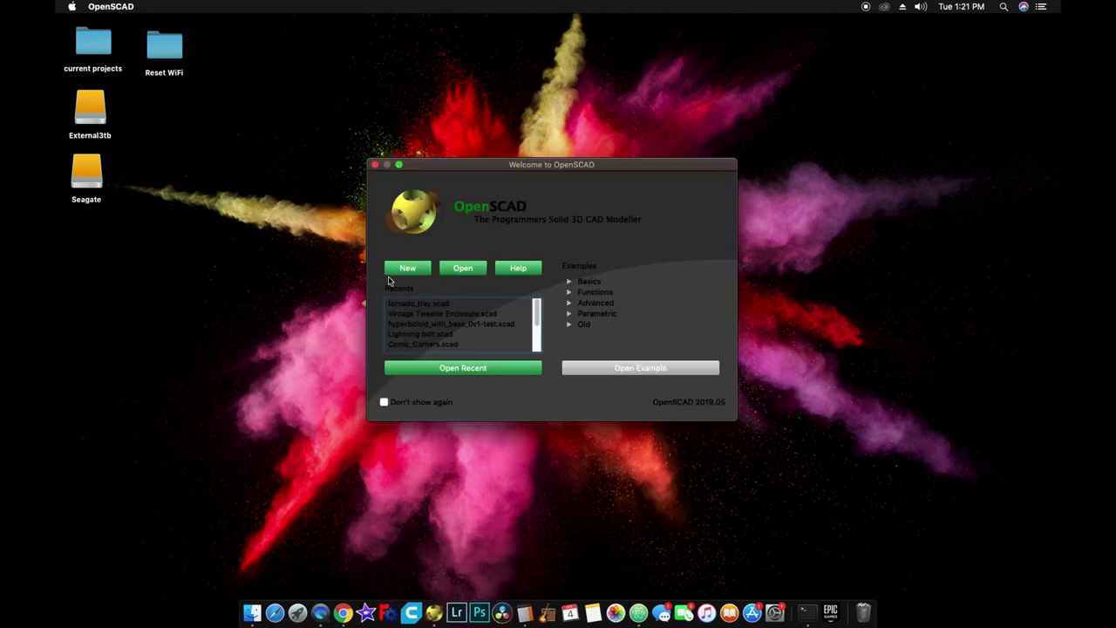
{"action": "left_click", "coordinate": [394, 271]}
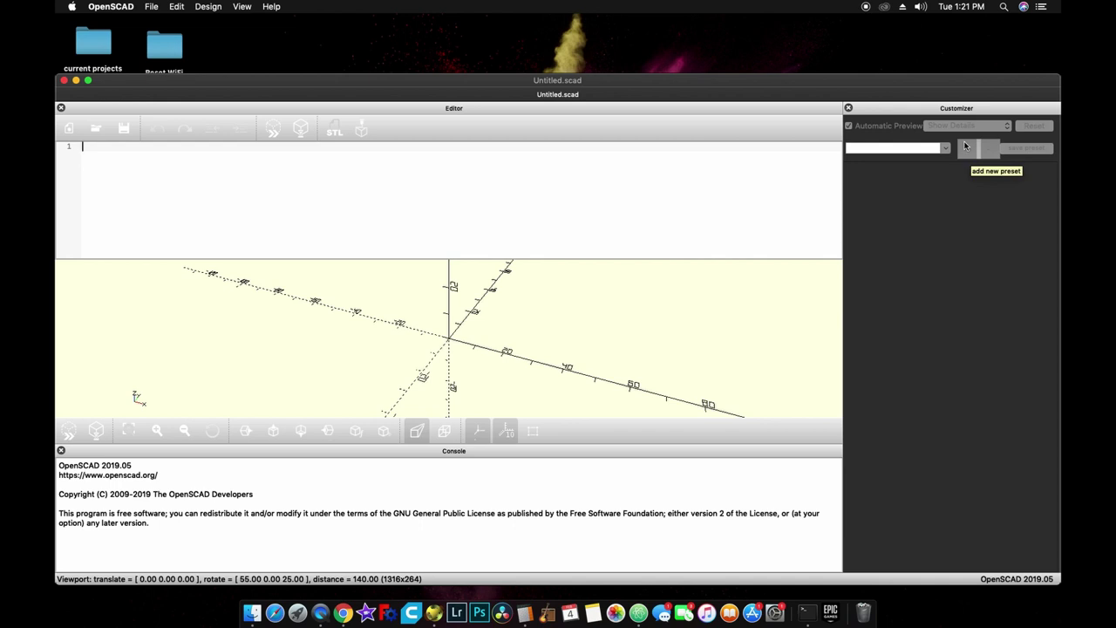
Enter cube([130,200,30],center=true); and preview the centred block, zoomed out.
{"action": "type", "text": "cube([130,200,"}
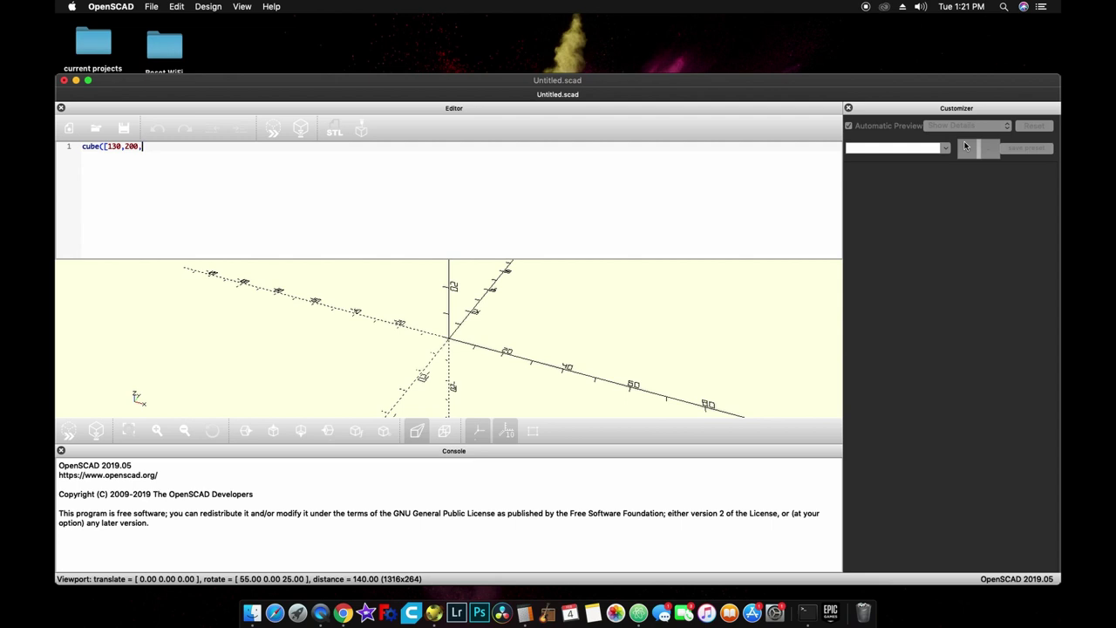
{"action": "type", "text": "30],center=true);"}
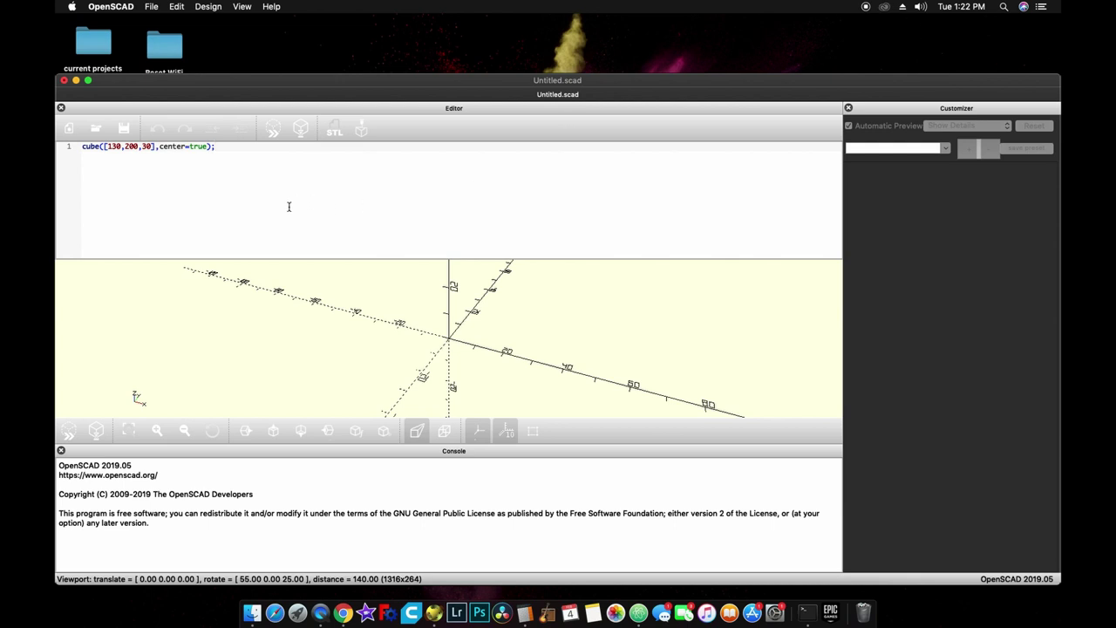
{"action": "left_click", "coordinate": [273, 129]}
{"action": "scroll", "coordinate": [619, 352], "scroll_direction": "down", "scroll_amount": 10}
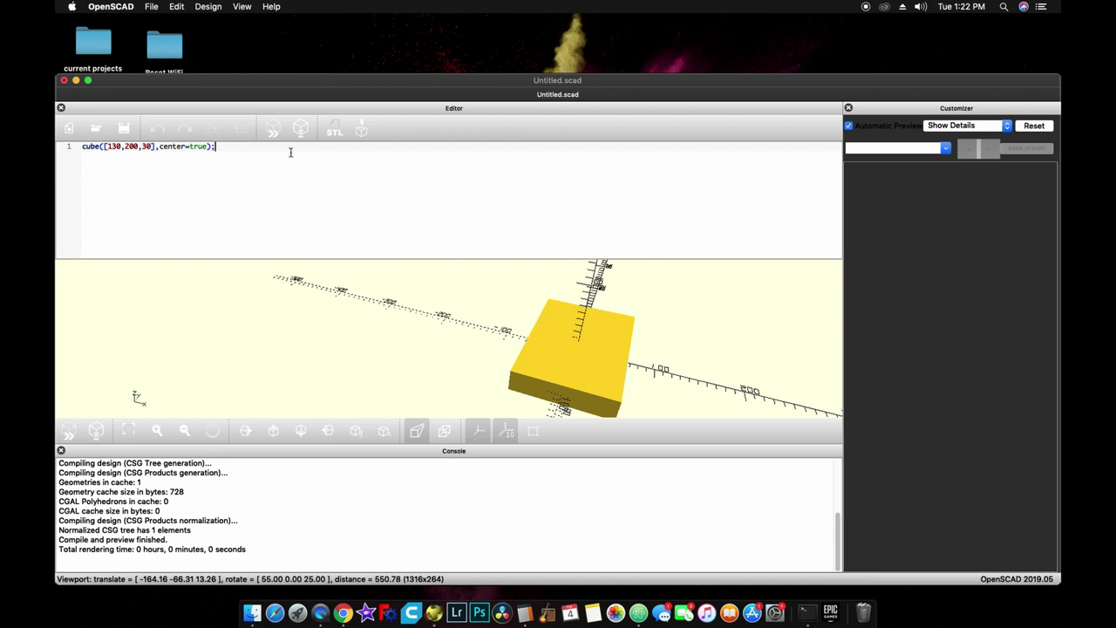
Wrap the cube line in a difference(){ … } block.
{"action": "key", "text": "Left"}
{"action": "key", "text": "Left"}
{"action": "key", "text": "Left"}
{"action": "key", "text": "Left"}
{"action": "key", "text": "Left"}
{"action": "key", "text": "Left"}
{"action": "key", "text": "Left"}
{"action": "key", "text": "Left"}
{"action": "key", "text": "Left"}
{"action": "key", "text": "Left"}
{"action": "key", "text": "Left"}
{"action": "key", "text": "Left"}
{"action": "key", "text": "Left"}
{"action": "key", "text": "Left"}
{"action": "key", "text": "Left"}
{"action": "key", "text": "Left"}
{"action": "key", "text": "Left"}
{"action": "key", "text": "Left"}
{"action": "key", "text": "Left"}
{"action": "key", "text": "Return"}
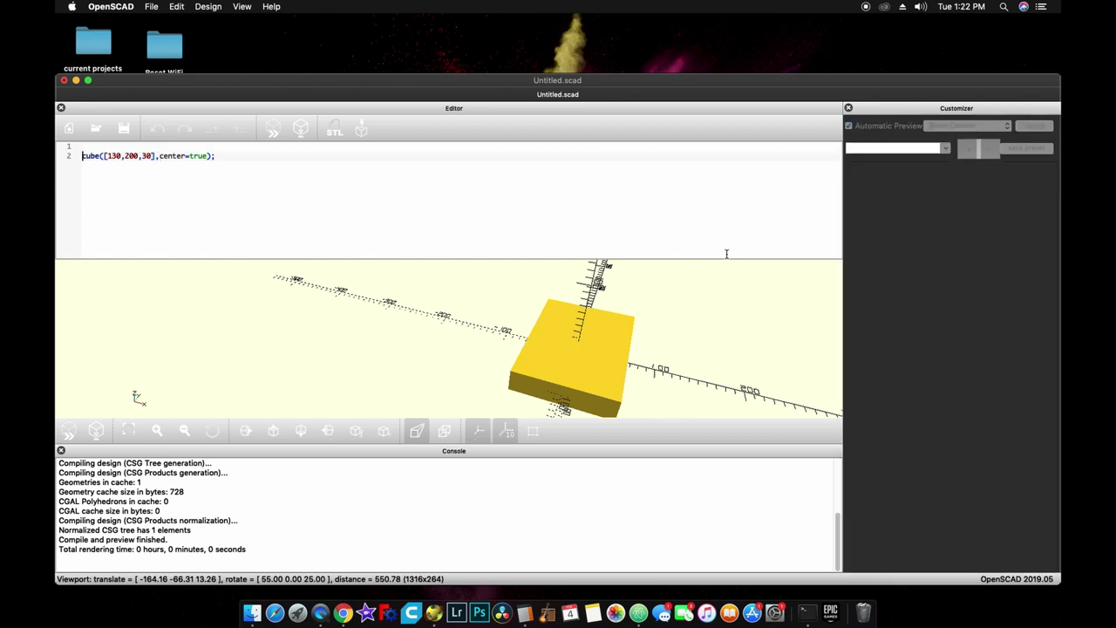
{"action": "type", "text": "difference(){"}
{"action": "key", "text": "Down"}
{"action": "key", "text": "Right"}
{"action": "key", "text": "Right"}
{"action": "key", "text": "Right"}
{"action": "key", "text": "Right"}
{"action": "key", "text": "Right"}
{"action": "key", "text": "Right"}
{"action": "key", "text": "Right"}
{"action": "key", "text": "Right"}
{"action": "key", "text": "Right"}
{"action": "key", "text": "Right"}
{"action": "key", "text": "Right"}
{"action": "key", "text": "Right"}
{"action": "key", "text": "Right"}
{"action": "key", "text": "Right"}
{"action": "key", "text": "Right"}
{"action": "key", "text": "Right"}
{"action": "key", "text": "Right"}
{"action": "key", "text": "Return"}
{"action": "type", "text": "}"}
Add cube([128,198,35]); as a second, indented cube inside the difference.
{"action": "key", "text": "Up"}
{"action": "key", "text": "Right"}
{"action": "key", "text": "Right"}
{"action": "key", "text": "Right"}
{"action": "key", "text": "Right"}
{"action": "key", "text": "Right"}
{"action": "key", "text": "Right"}
{"action": "key", "text": "Right"}
{"action": "key", "text": "Right"}
{"action": "key", "text": "Right"}
{"action": "key", "text": "Right"}
{"action": "key", "text": "Right"}
{"action": "key", "text": "Right"}
{"action": "key", "text": "Right"}
{"action": "key", "text": "Right"}
{"action": "key", "text": "Right"}
{"action": "key", "text": "Right"}
{"action": "key", "text": "Right"}
{"action": "key", "text": "Right"}
{"action": "key", "text": "Right"}
{"action": "key", "text": "Right"}
{"action": "key", "text": "Right"}
{"action": "key", "text": "Right"}
{"action": "key", "text": "Right"}
{"action": "key", "text": "Right"}
{"action": "key", "text": "Right"}
{"action": "key", "text": "Right"}
{"action": "key", "text": "Right"}
{"action": "key", "text": "Right"}
{"action": "key", "text": "Right"}
{"action": "key", "text": "Right"}
{"action": "key", "text": "Return"}
{"action": "type", "text": "cube("}
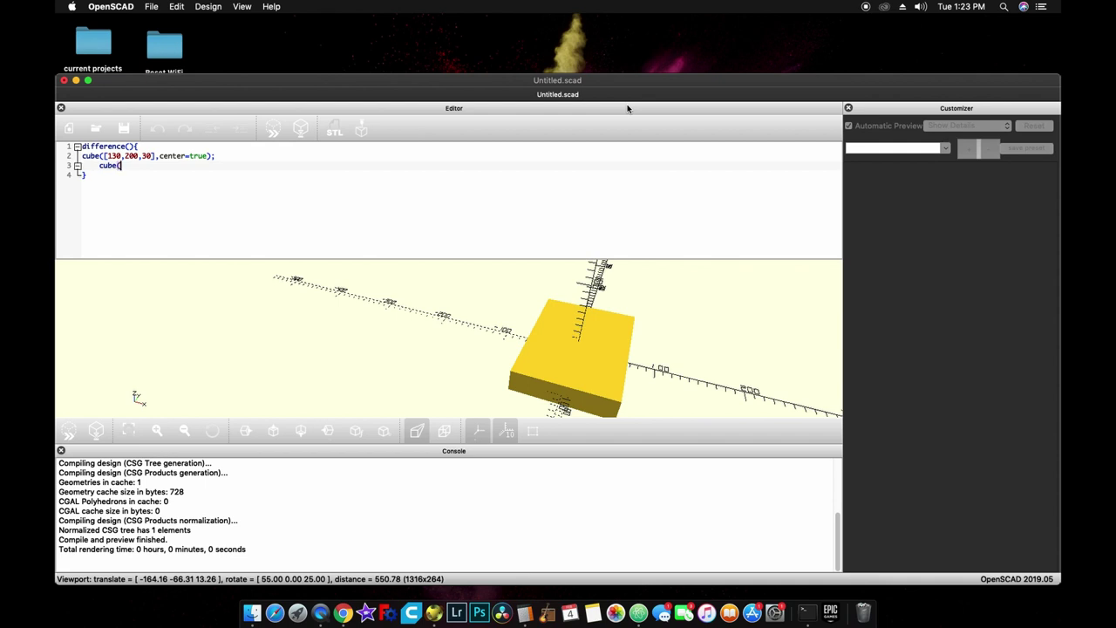
{"action": "type", "text": "[128,198,35"}
{"action": "type", "text": "]);"}
Add center=true to the inner 128×198×35 cube and preview the hollow rectangular frame.
{"action": "left_click", "coordinate": [275, 128]}
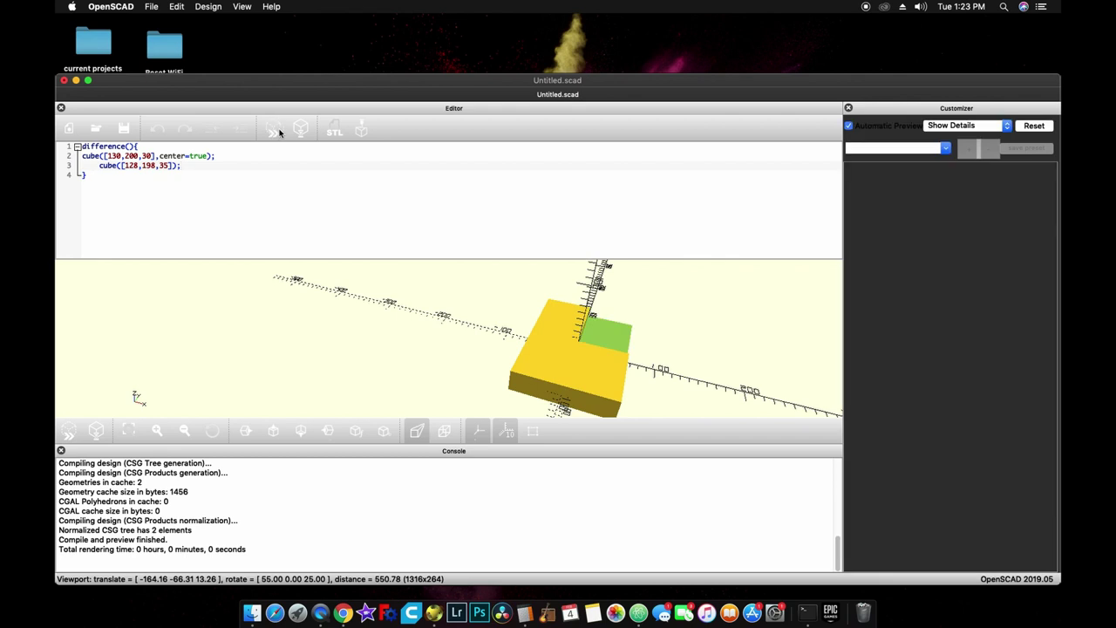
{"action": "left_click", "coordinate": [173, 166]}
{"action": "type", "text": ",center"}
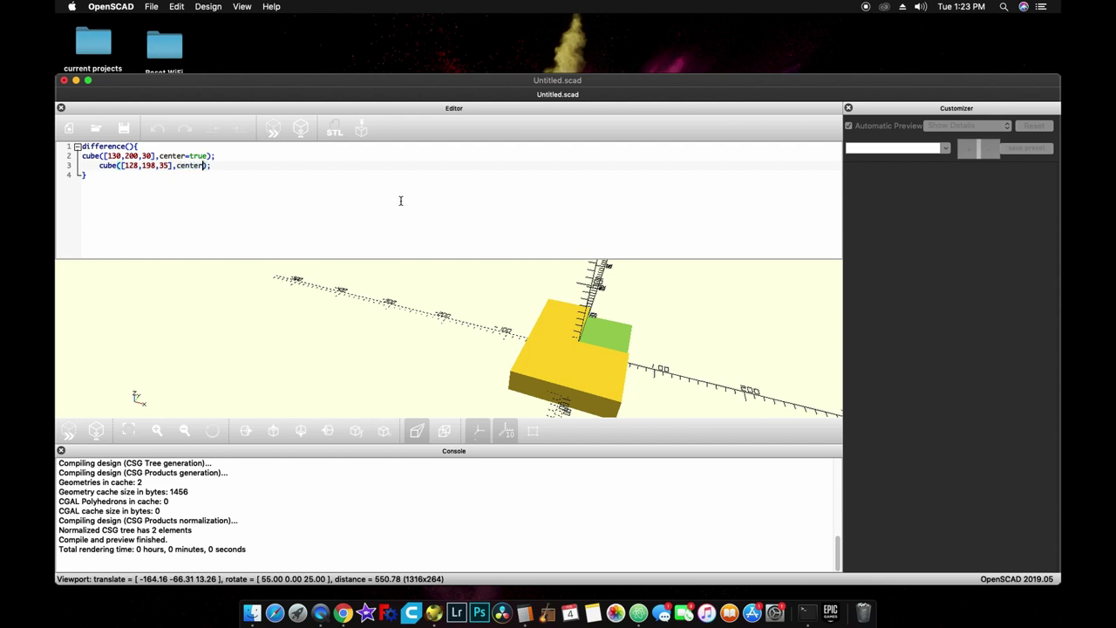
{"action": "type", "text": "=true"}
{"action": "left_click", "coordinate": [275, 136]}
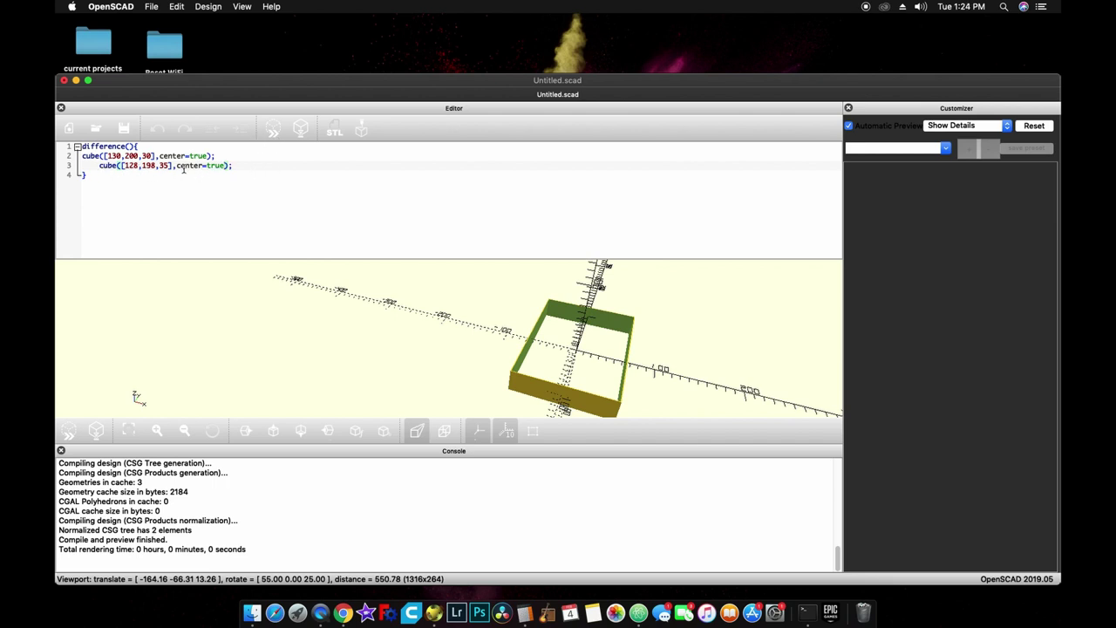
{"action": "left_click", "coordinate": [222, 157]}
Wrap the inner cube in translate([0,0,3]) and preview the tray with its 3-unit floor.
{"action": "key", "text": "Return"}
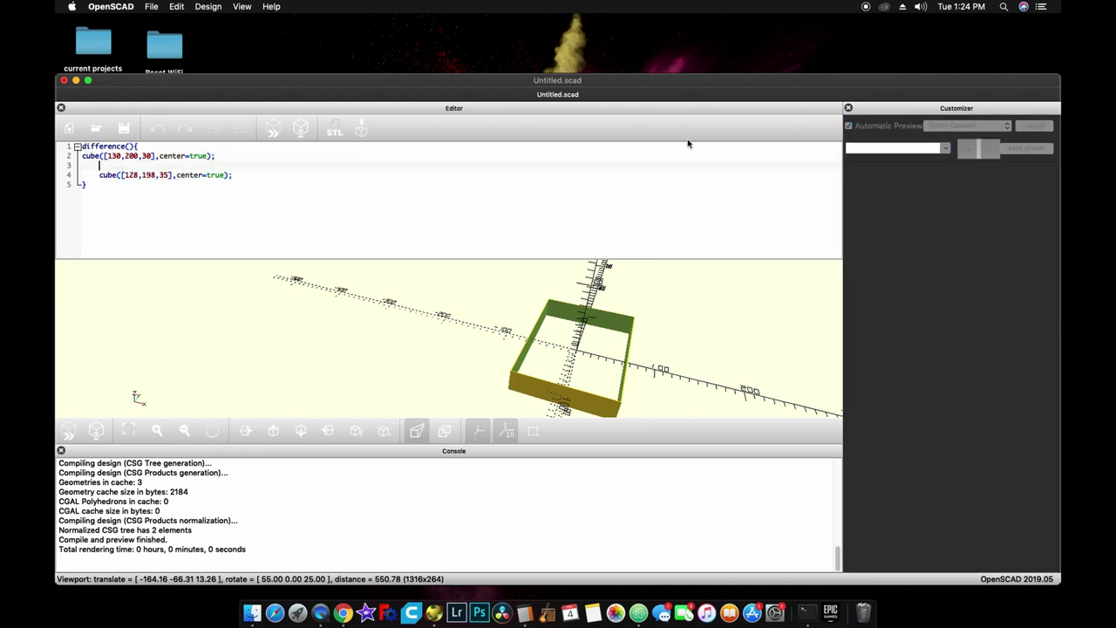
{"action": "type", "text": "translate([0,0,3]0"}
{"action": "key", "text": "BackSpace"}
{"action": "type", "text": ")"}
{"action": "left_click", "coordinate": [274, 131]}
{"action": "mouse_move", "coordinate": [584, 364]}
{"action": "left_mouse_down"}
{"action": "mouse_move", "coordinate": [566, 348]}
{"action": "mouse_move", "coordinate": [577, 296]}
{"action": "mouse_move", "coordinate": [548, 286]}
{"action": "mouse_move", "coordinate": [556, 371]}
{"action": "mouse_move", "coordinate": [600, 357]}
{"action": "left_mouse_up"}
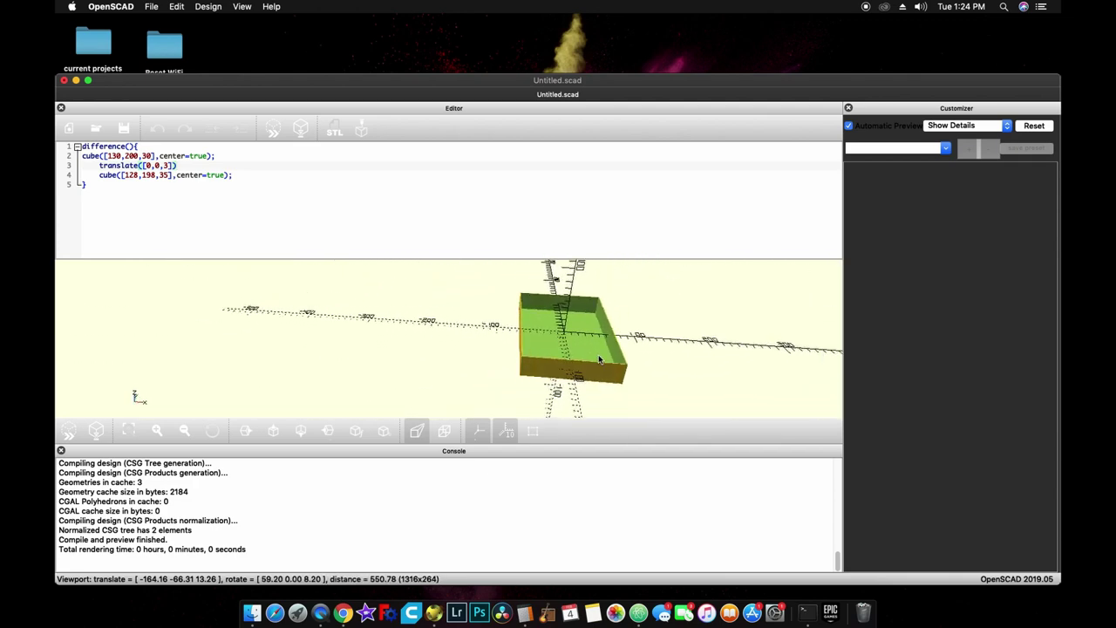
{"action": "left_click", "coordinate": [298, 168]}
Fully render the tray, then start an STL export and cancel the save sheet.
{"action": "left_click", "coordinate": [301, 129]}
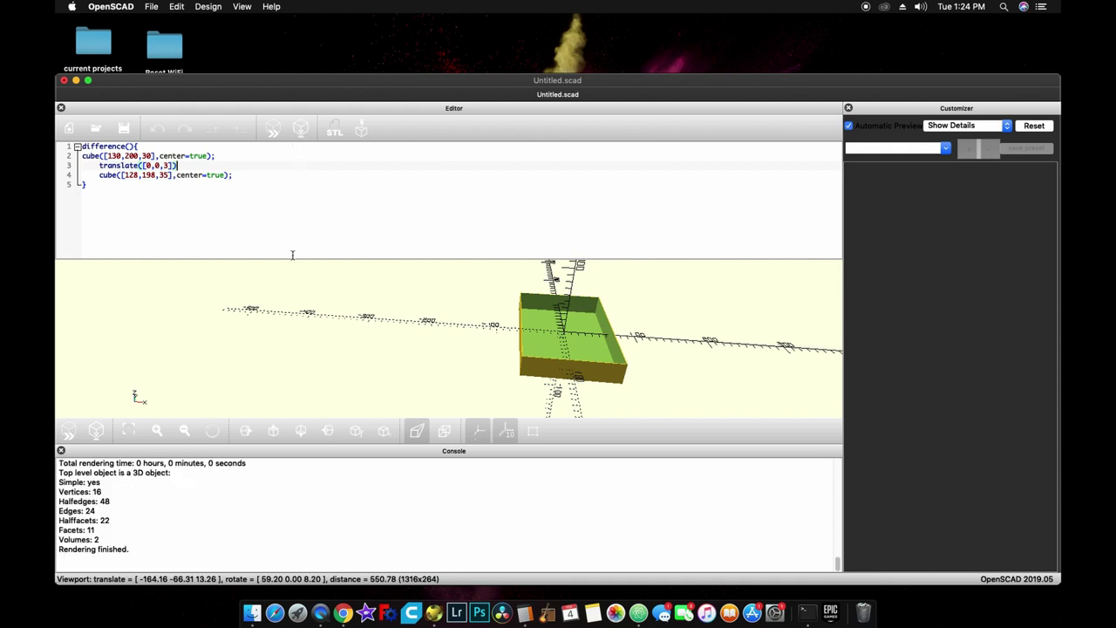
{"action": "left_click", "coordinate": [334, 133]}
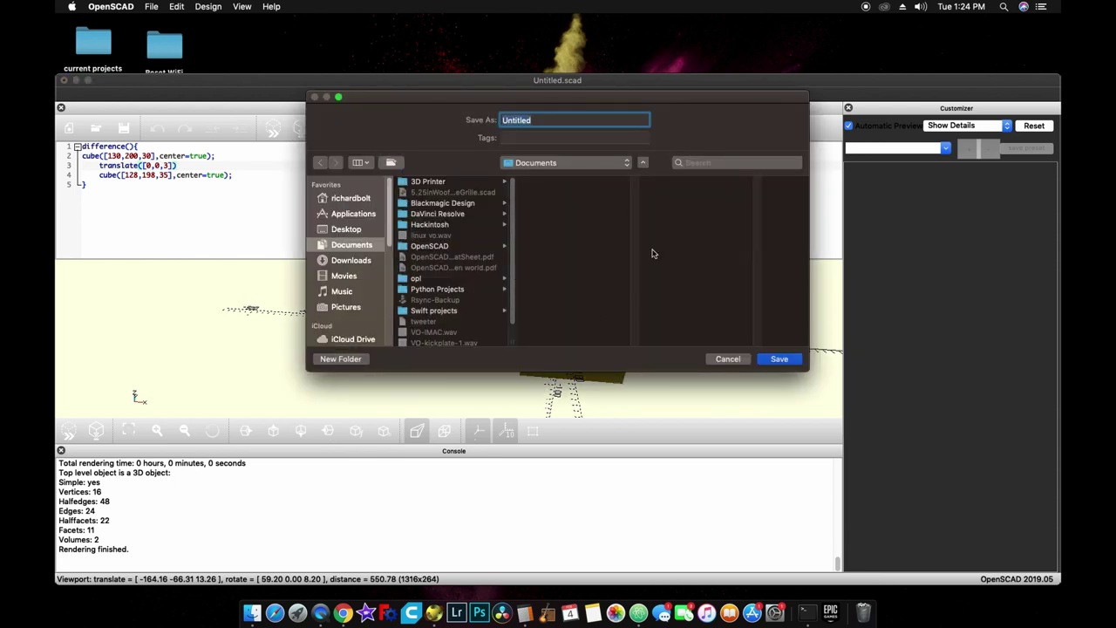
{"action": "left_click", "coordinate": [726, 360]}
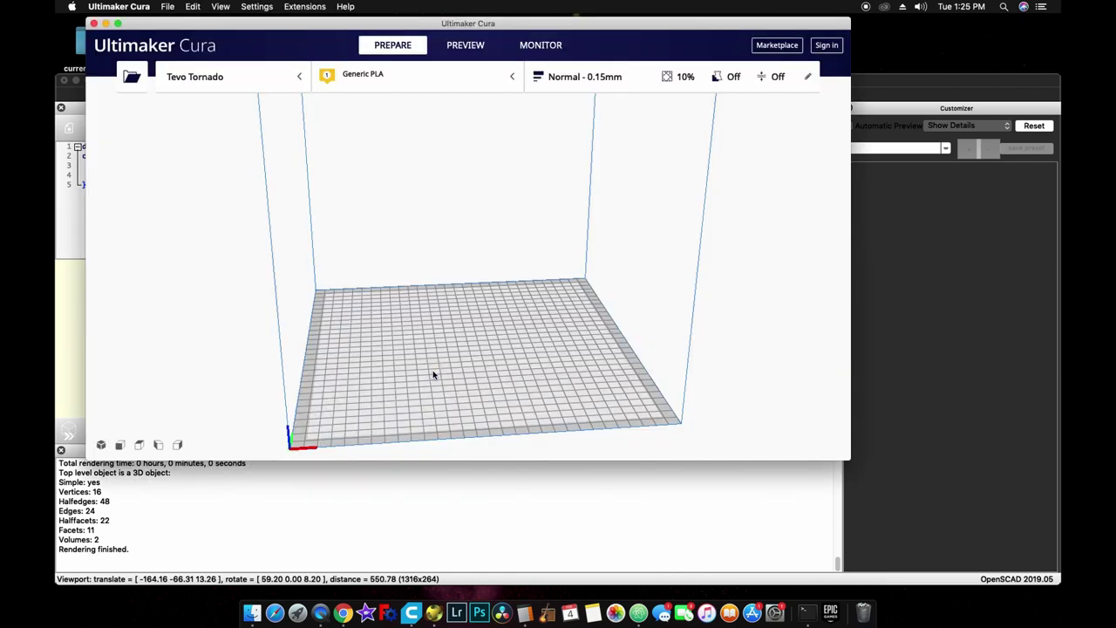
Open tornado_tray.stl in Cura onto the build plate.
{"action": "left_click", "coordinate": [167, 7]}
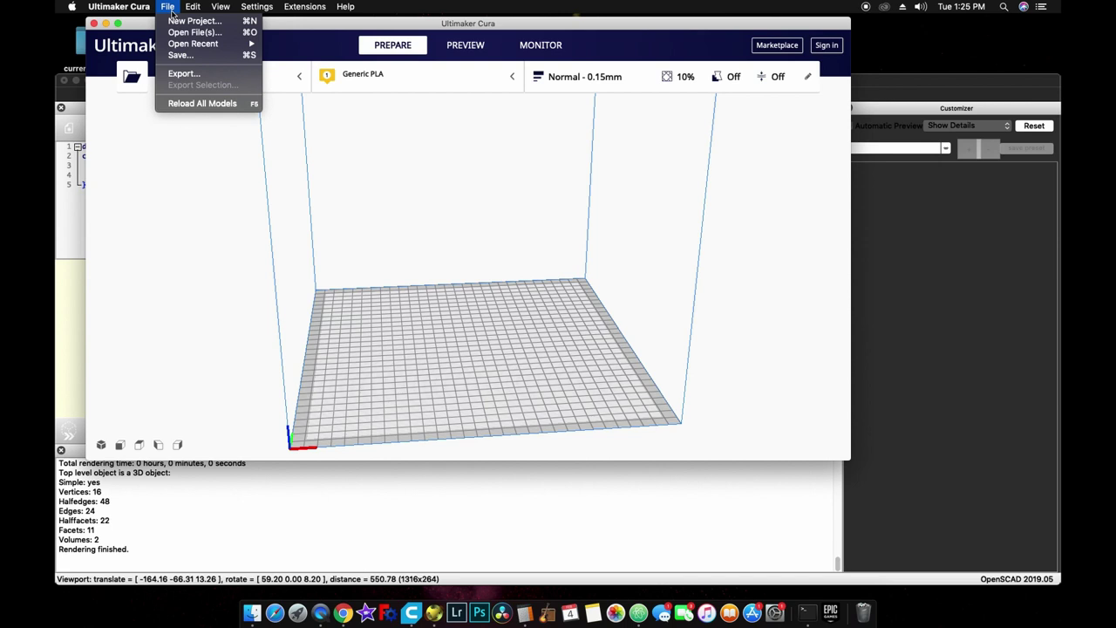
{"action": "left_click", "coordinate": [193, 32]}
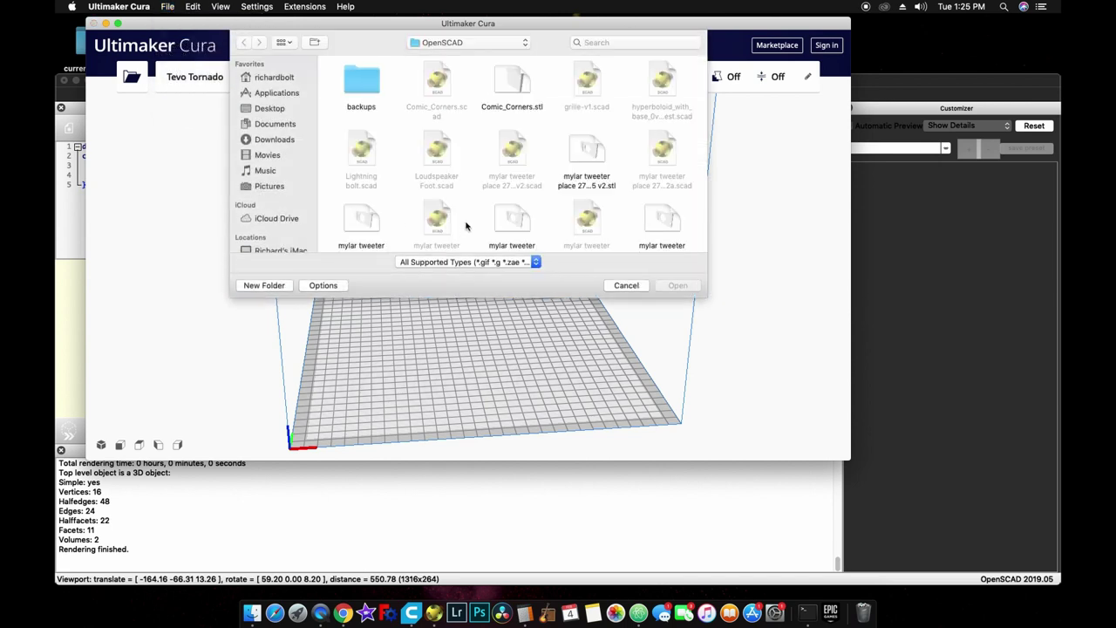
{"action": "scroll", "coordinate": [462, 223], "scroll_direction": "down", "scroll_amount": 3}
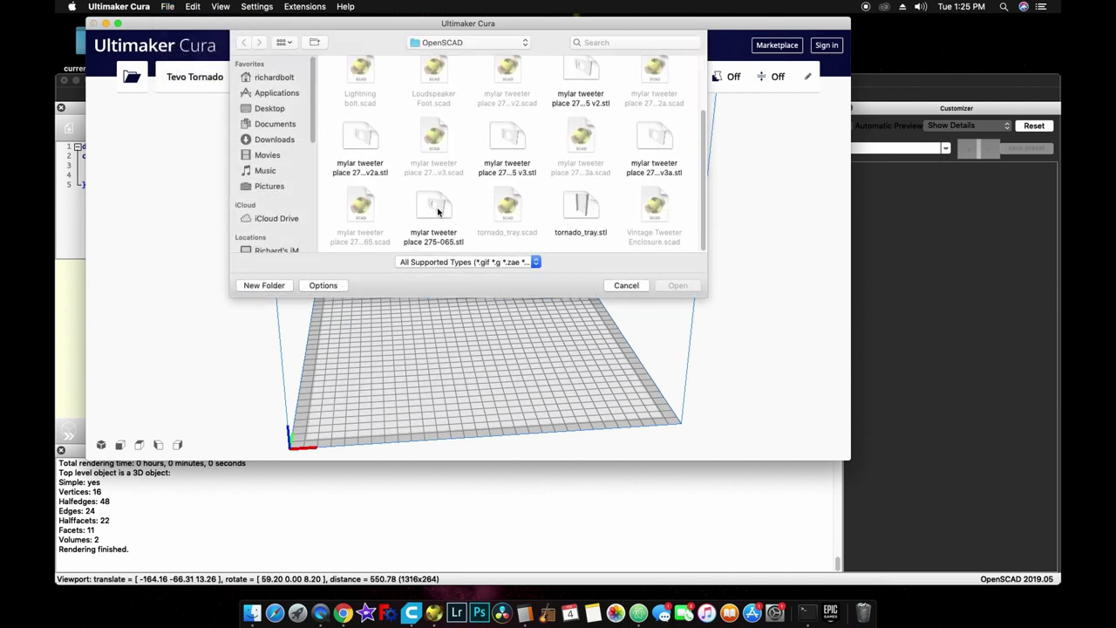
{"action": "left_click", "coordinate": [581, 209]}
{"action": "left_click", "coordinate": [677, 285]}
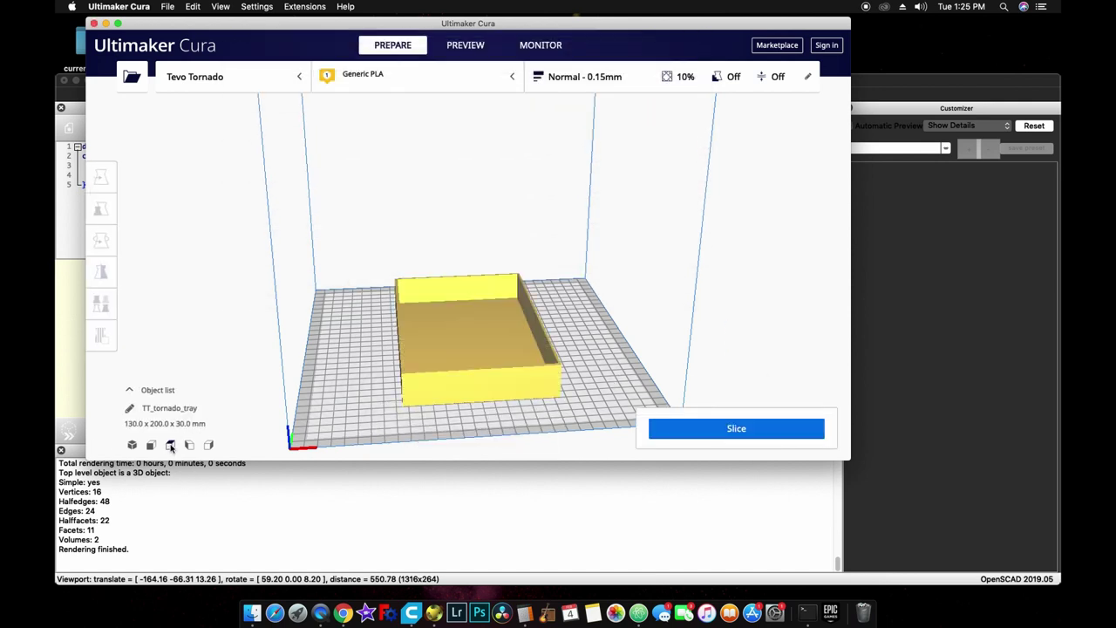
Check the 130×200×30 mm tray from the front, top and 3D views.
{"action": "left_click", "coordinate": [151, 444]}
{"action": "left_click", "coordinate": [170, 444]}
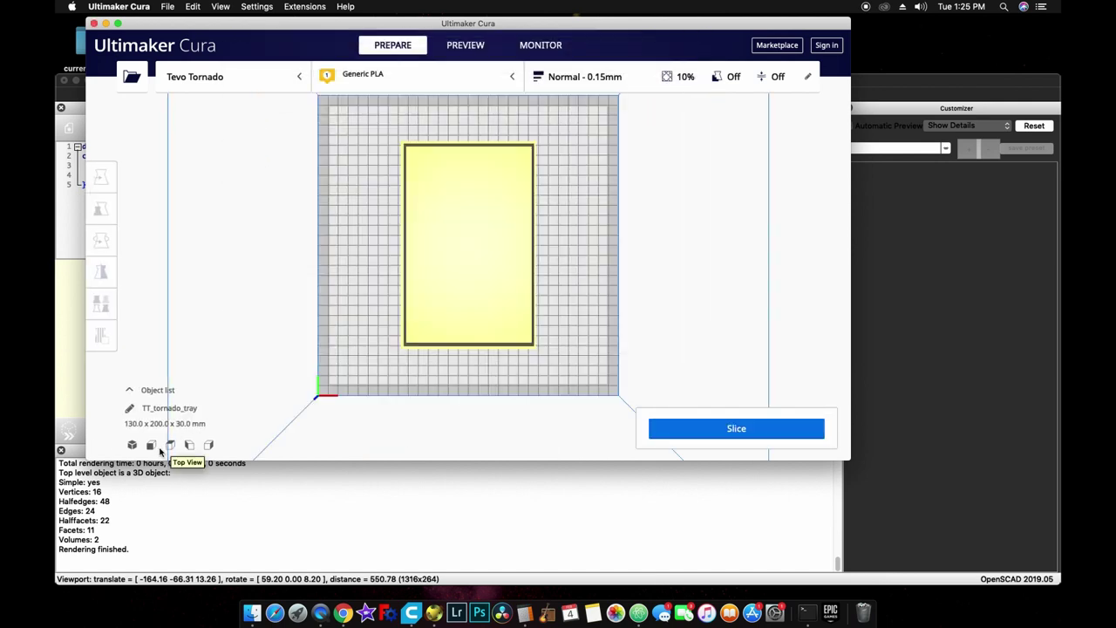
{"action": "left_click", "coordinate": [132, 445]}
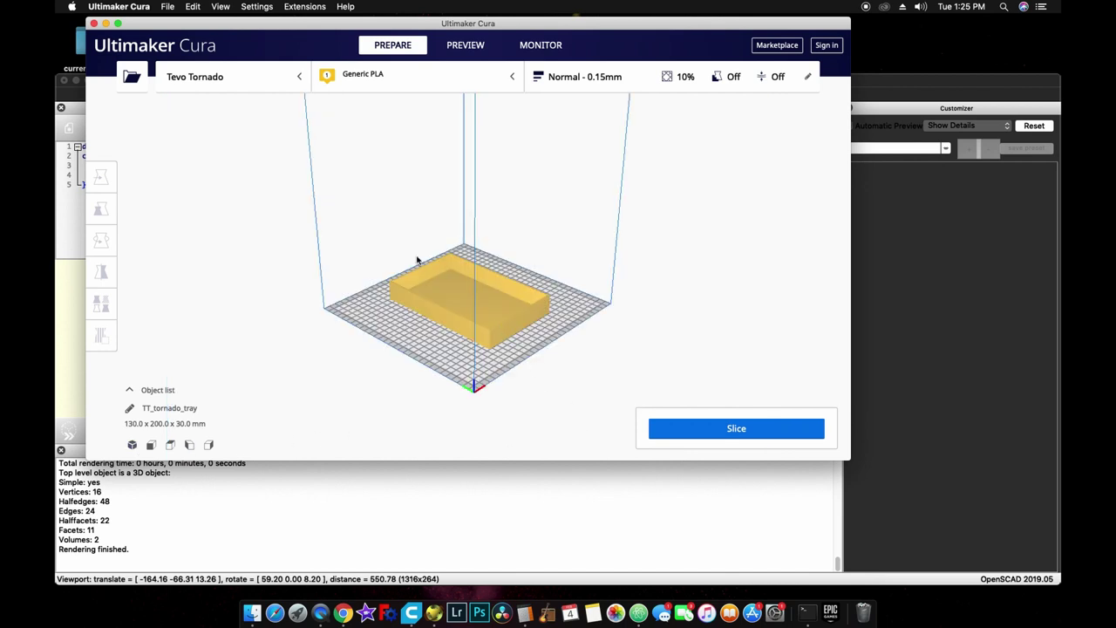
Slice the TT_tornado_tray model for printing.
{"action": "left_click", "coordinate": [730, 427]}
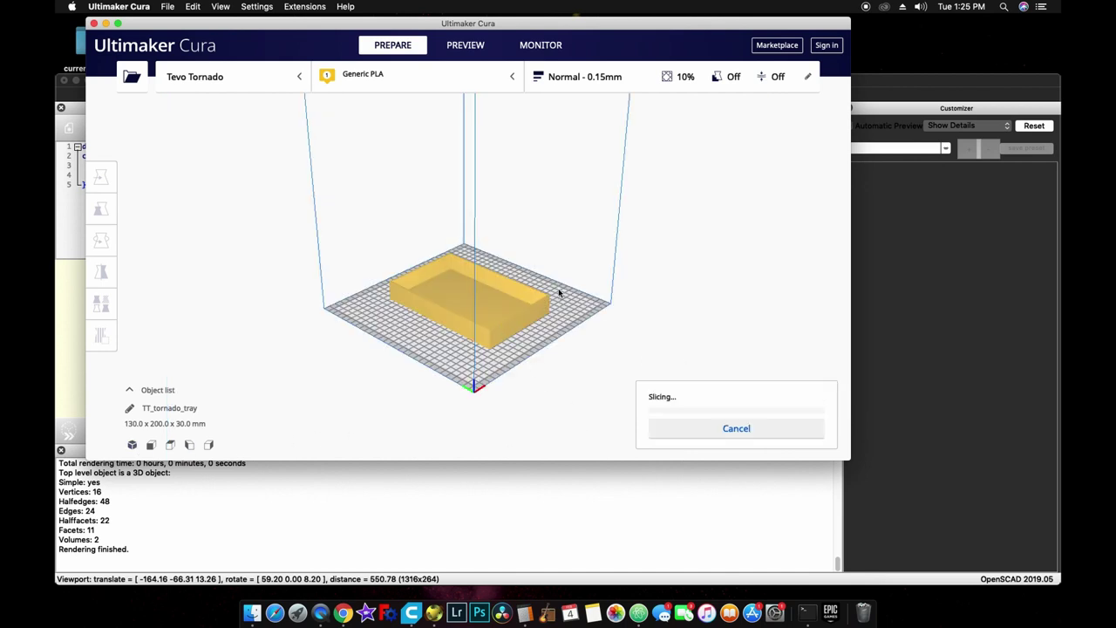